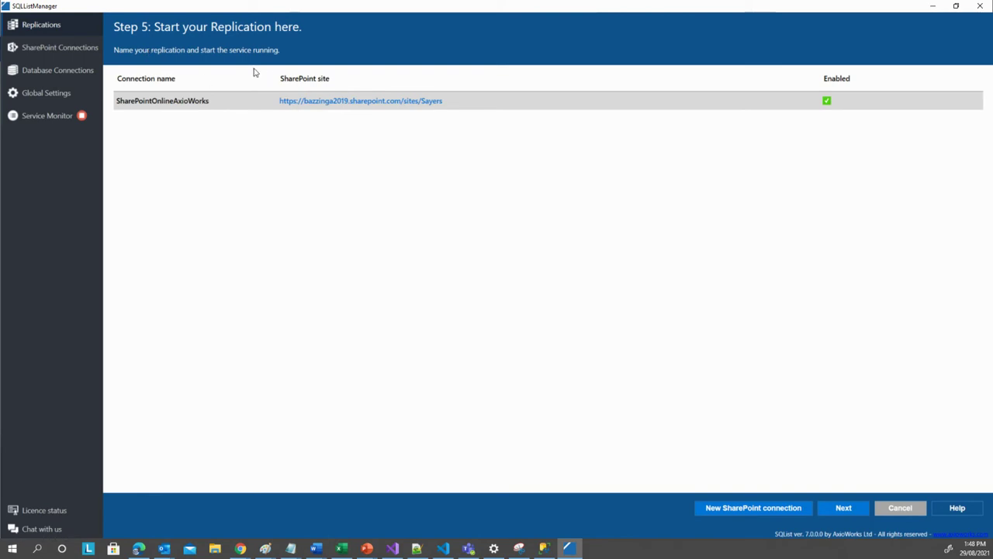
# - Set up individual list replication for the SharePointOnlineAxioWorks connection and select all lists and libraries of the Sayers site
pyautogui.click(843, 509)
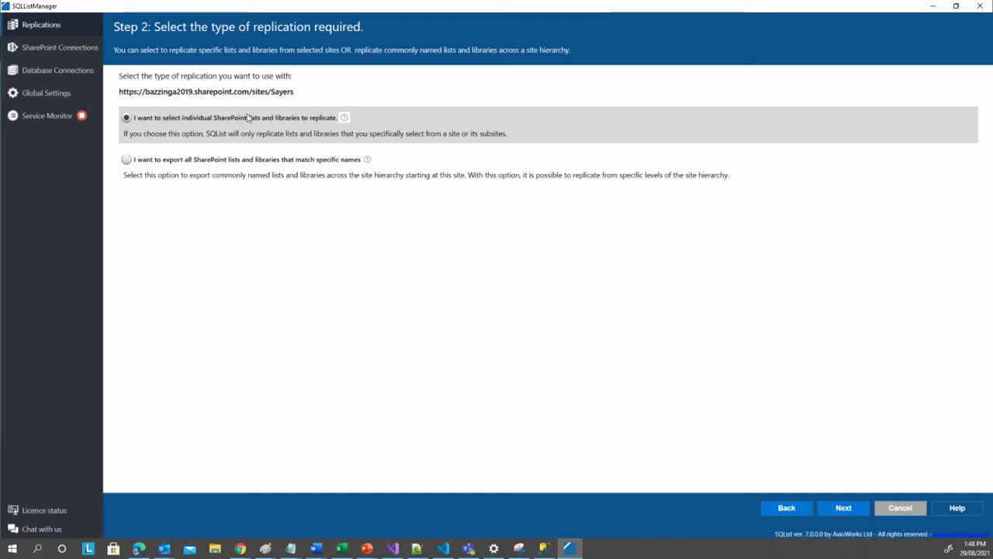
pyautogui.click(852, 510)
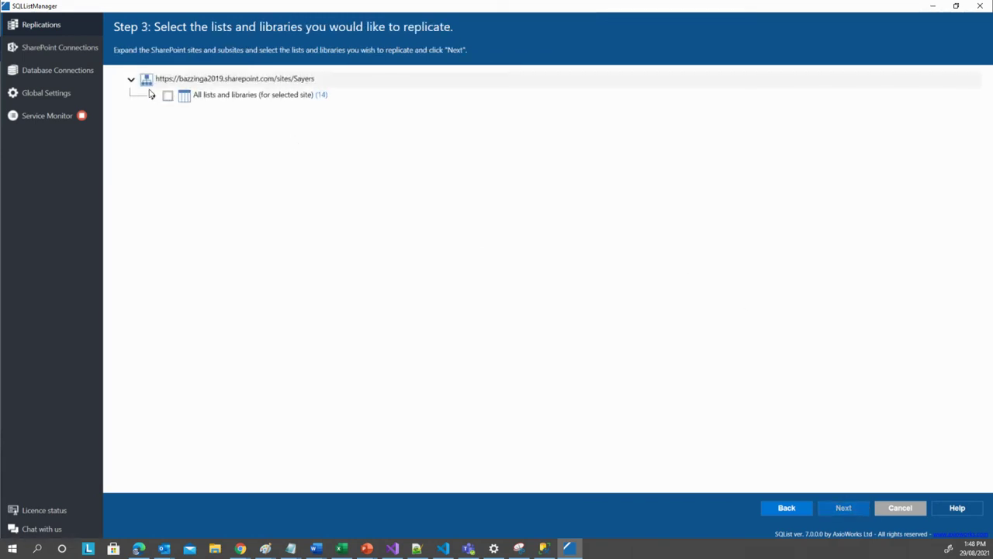
pyautogui.click(151, 94)
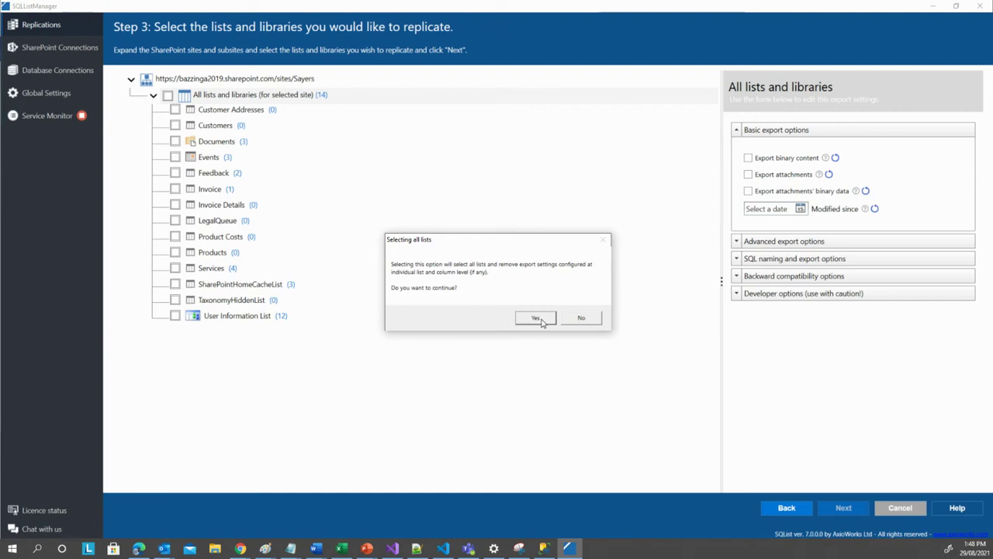
pyautogui.click(542, 321)
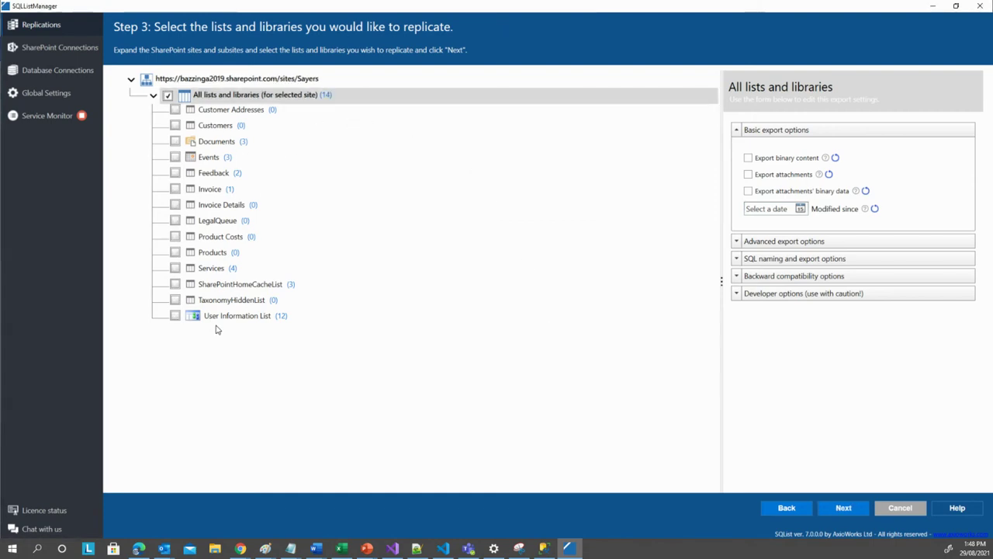
# - Exclude the User Information List, TaxonomyHiddenList and SharePointHomeCacheList from the replication
pyautogui.click(175, 315)
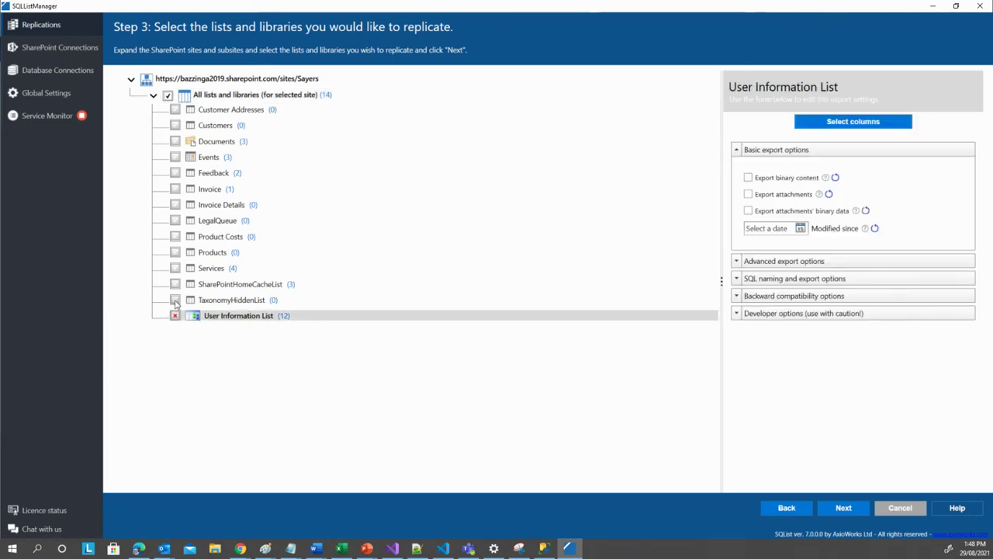
pyautogui.click(176, 301)
pyautogui.click(175, 286)
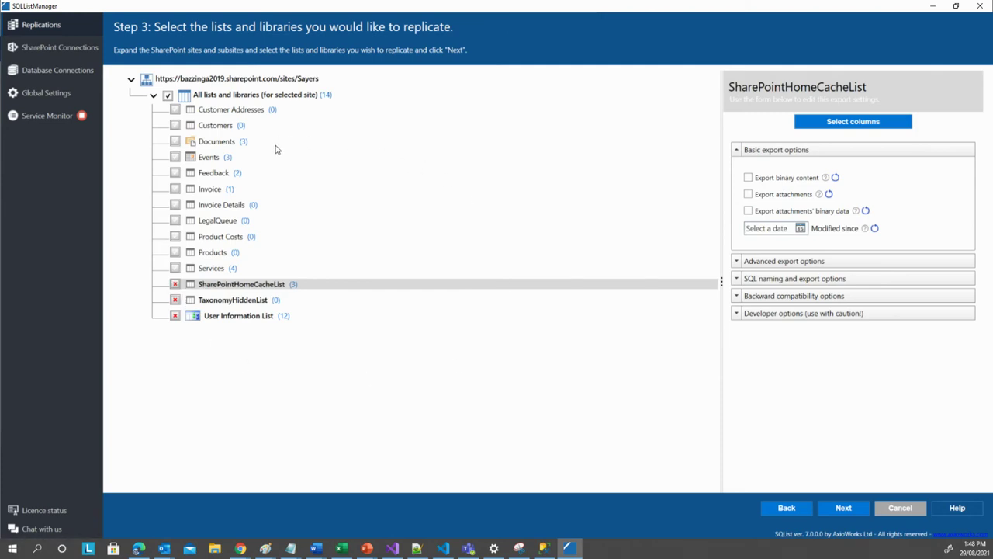
# - Exclude the Invoice, Invoice Details, Documents and LegalQueue lists from the replication as well
pyautogui.click(176, 189)
pyautogui.click(175, 205)
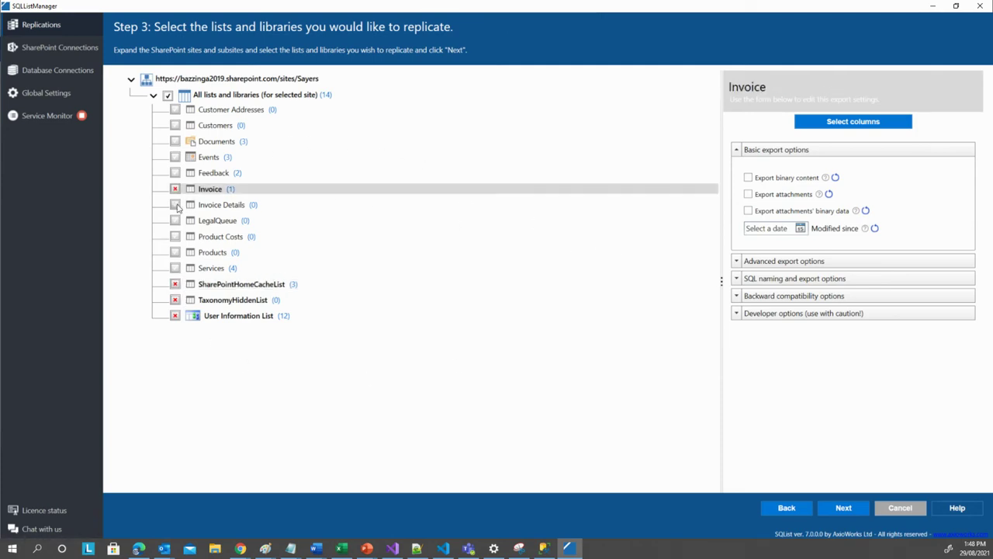
pyautogui.click(210, 142)
pyautogui.click(176, 142)
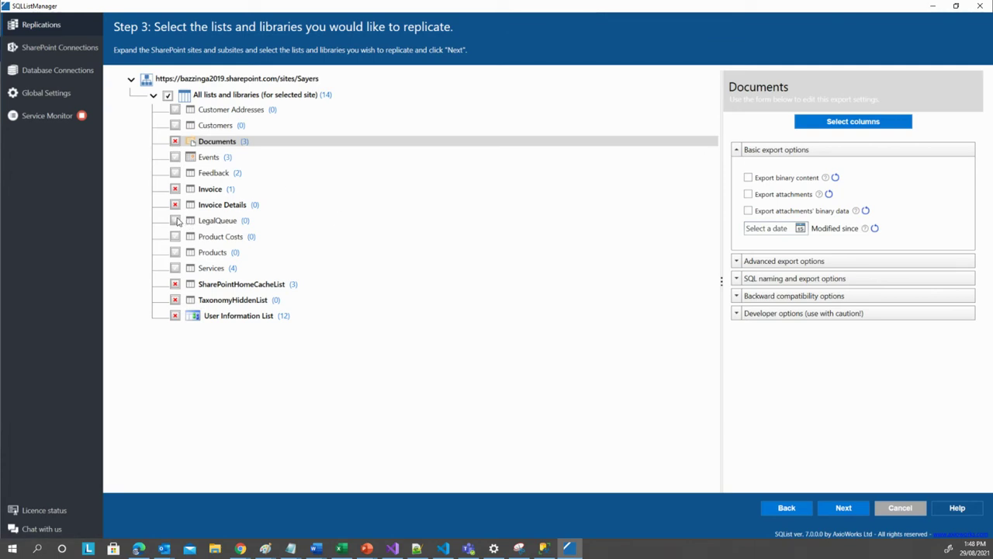
pyautogui.click(403, 221)
pyautogui.click(403, 221)
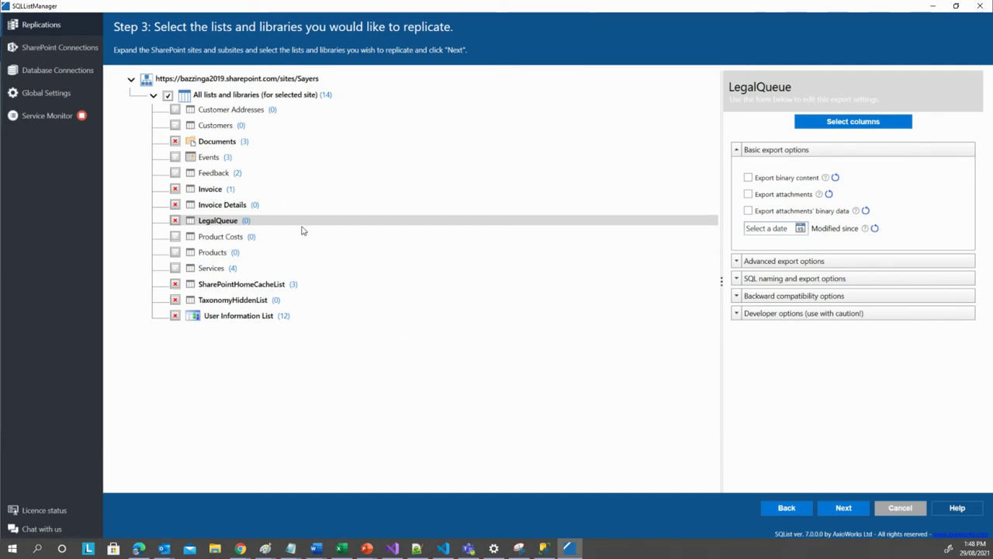
# - Use the SQLHome database connection as the replication's destination
pyautogui.click(844, 508)
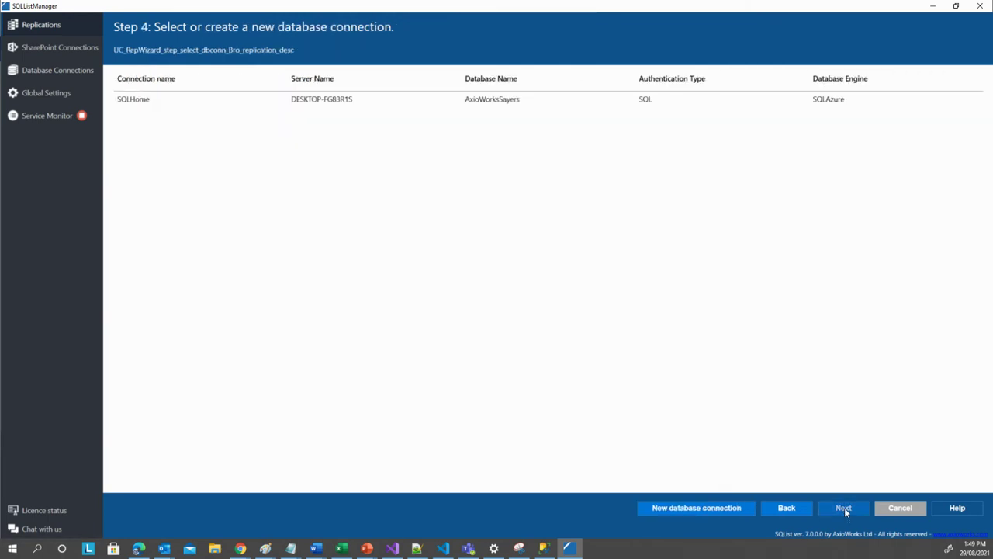
pyautogui.click(192, 101)
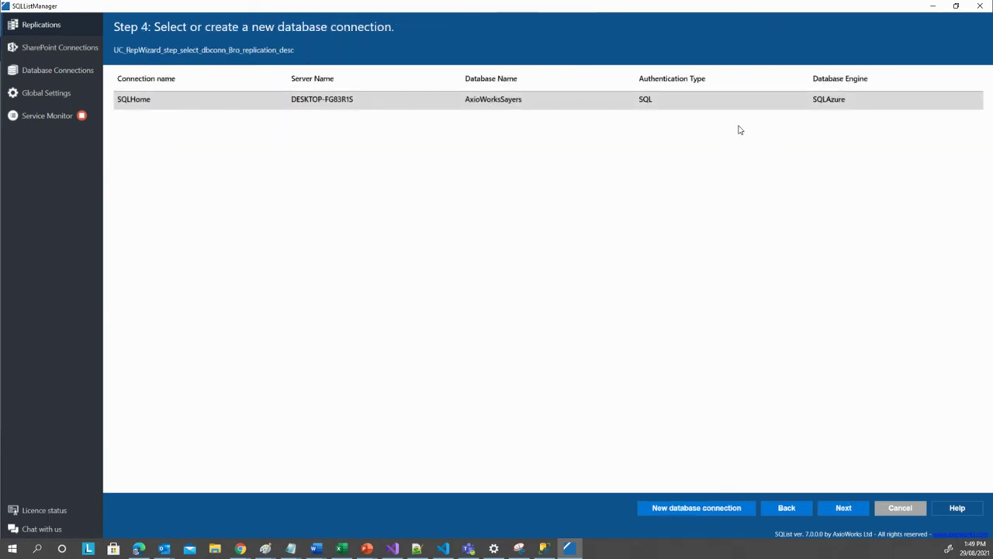
pyautogui.click(844, 508)
# - Name the replication ExportAllListsWIthExclusions
pyautogui.click(227, 156)
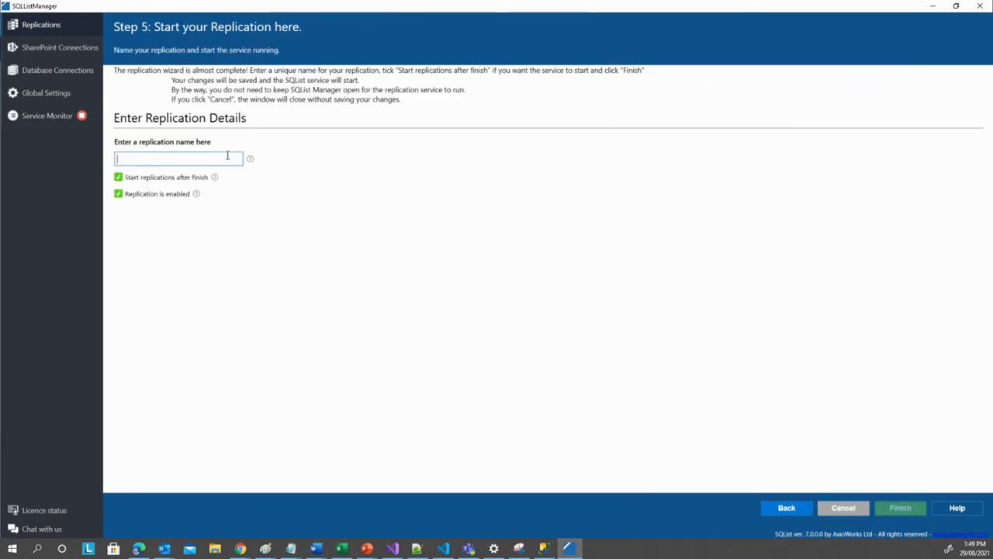
pyautogui.write('Export')
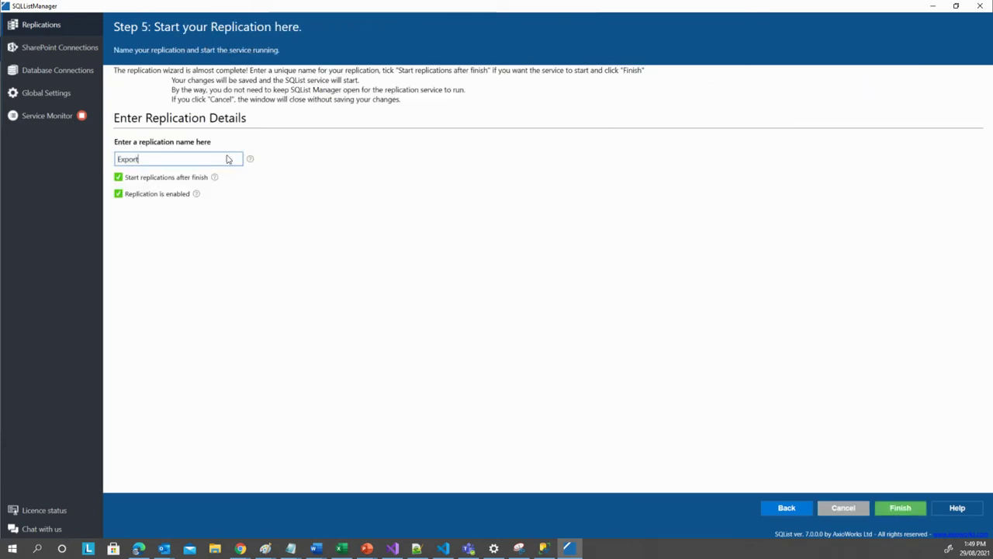
pyautogui.write('AllListsWithExclu')
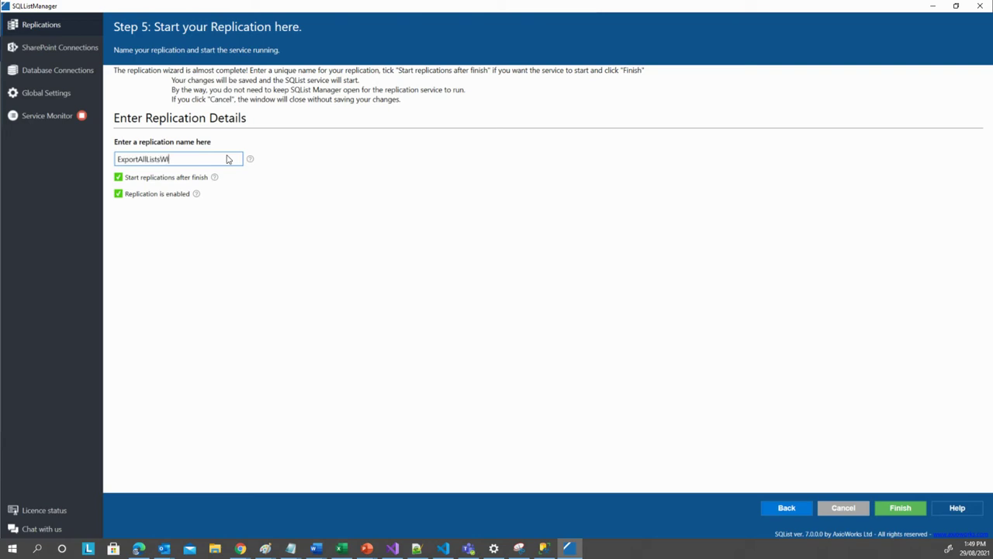
pyautogui.write('sions')
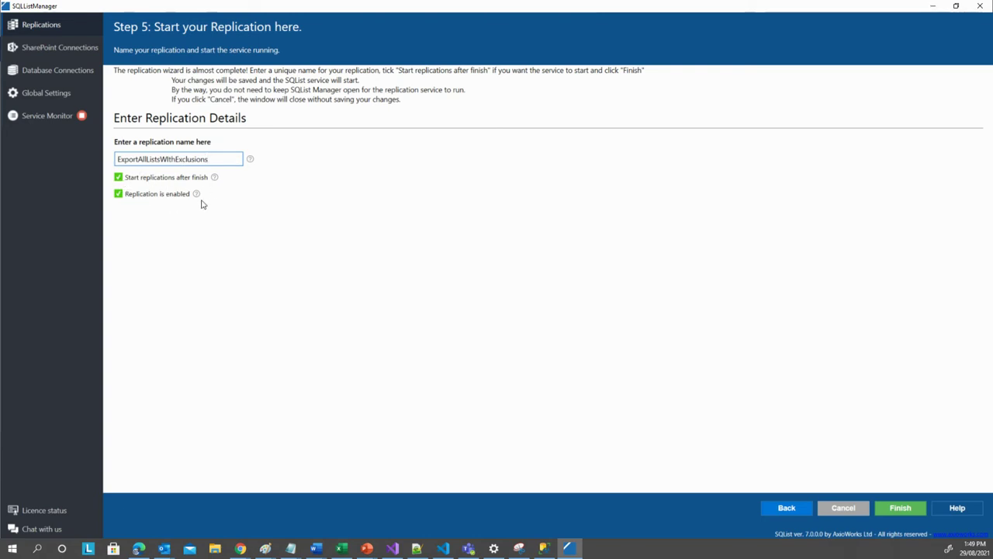
# - Finish and save the replication, and start the SQList service
pyautogui.click(900, 508)
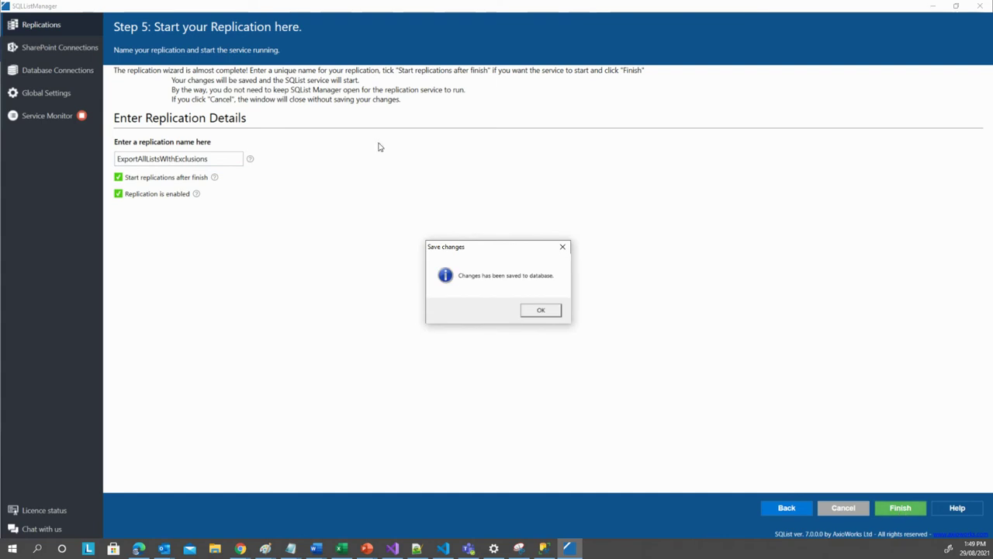
pyautogui.click(554, 311)
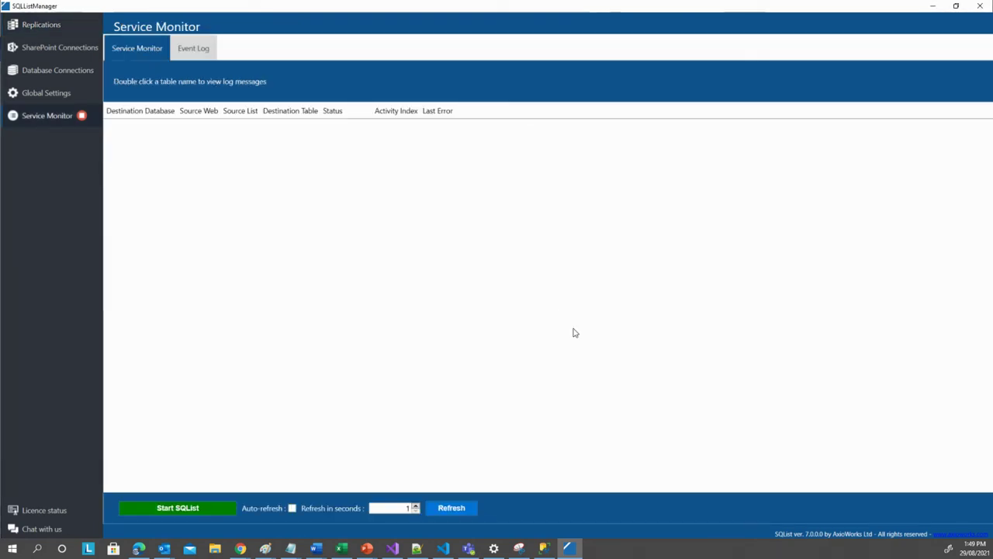
pyautogui.click(189, 508)
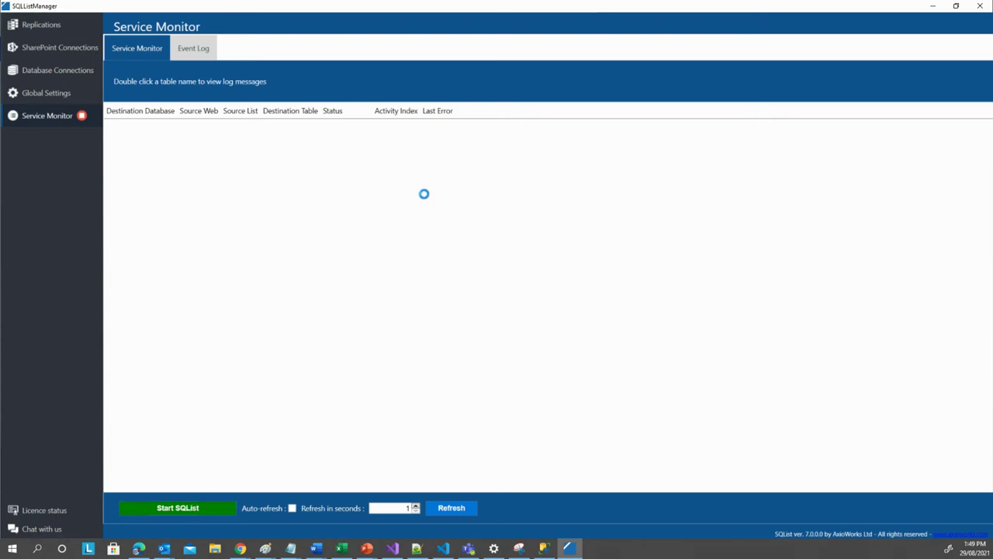
pyautogui.click(517, 312)
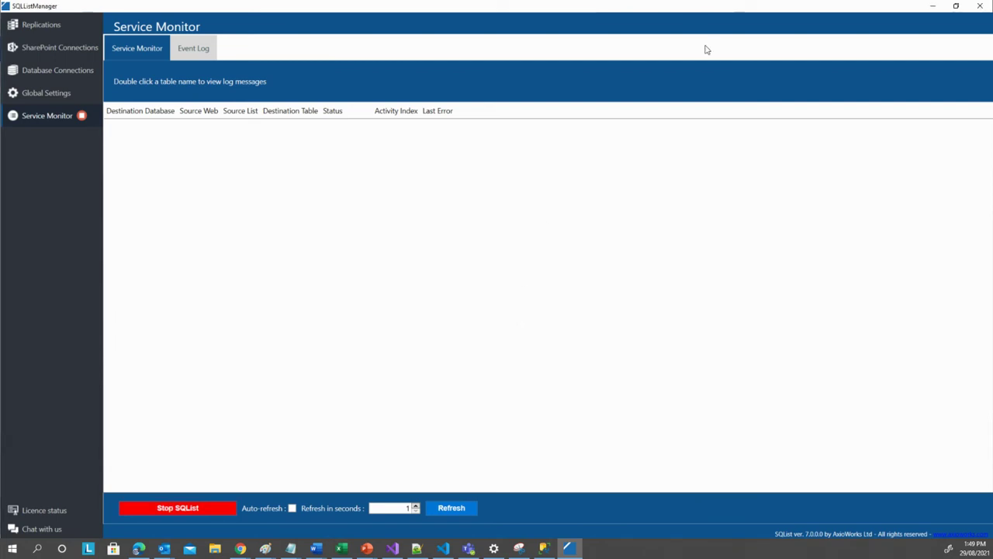
# - Switch to the Sayers SharePoint site and create a list named Issue tracker Sayers from the Issue tracker template
pyautogui.click(936, 7)
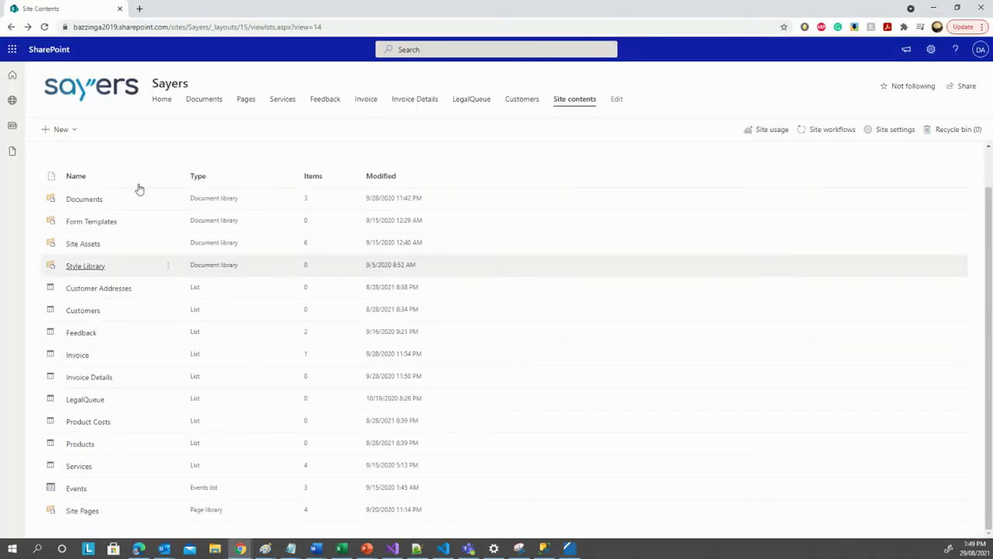
pyautogui.click(63, 131)
pyautogui.click(81, 154)
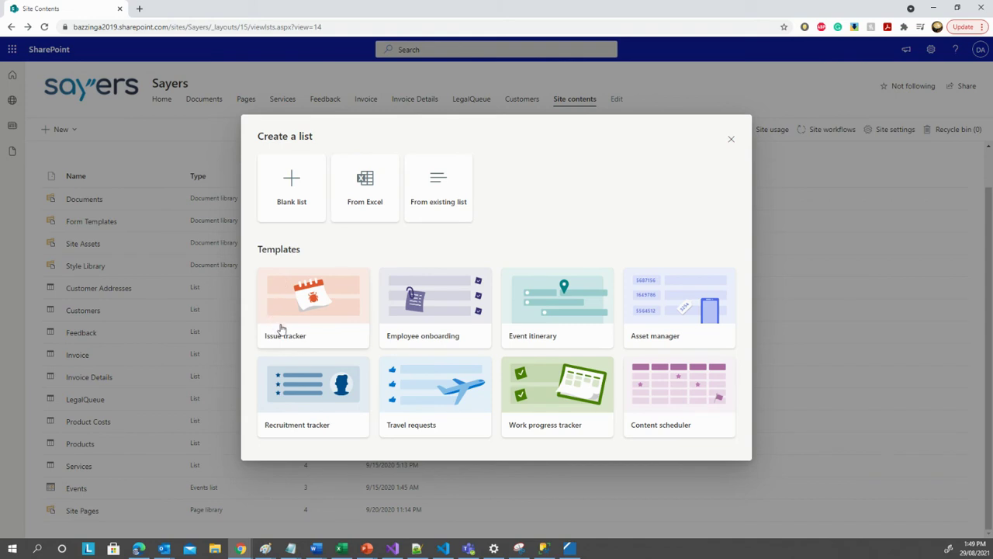
pyautogui.click(339, 301)
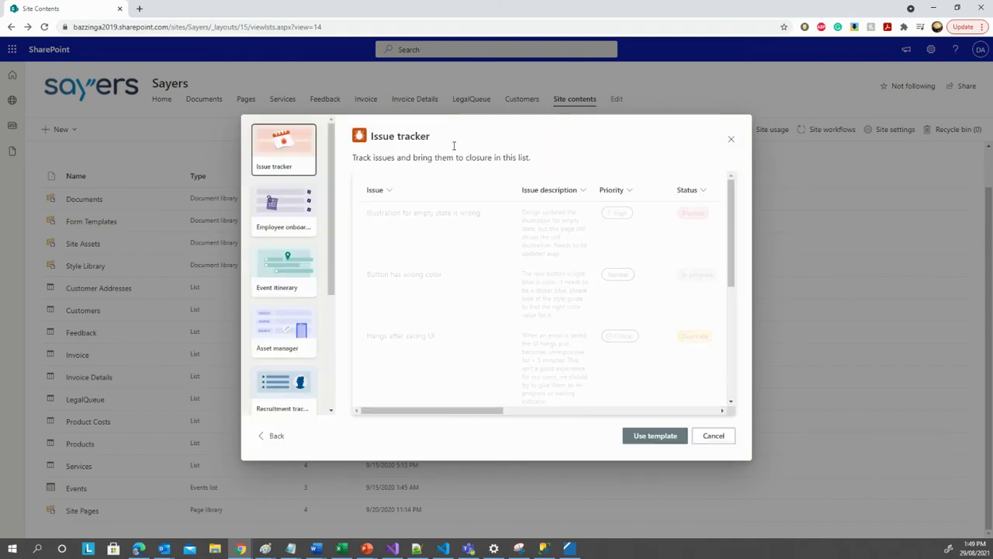
pyautogui.click(679, 434)
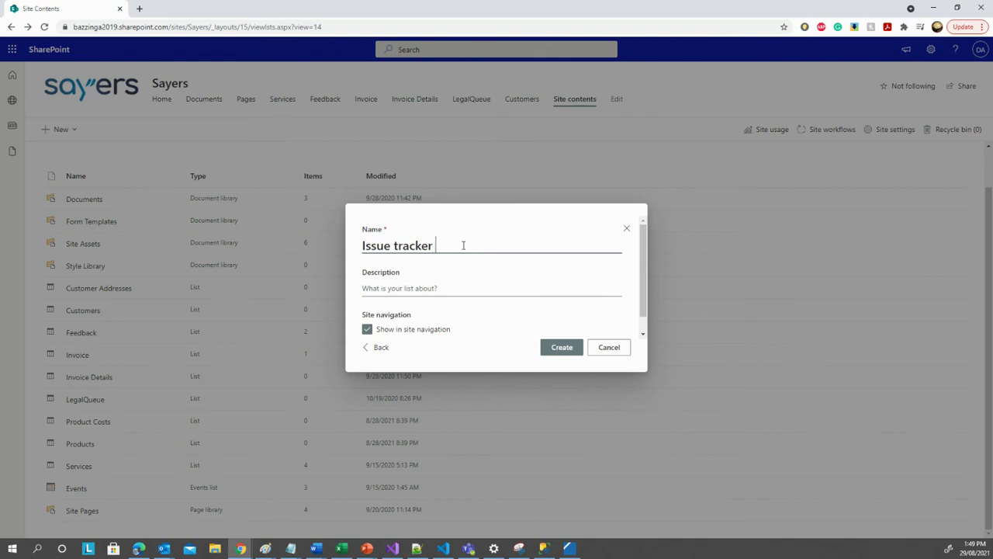
pyautogui.write('Sayers')
pyautogui.click(566, 355)
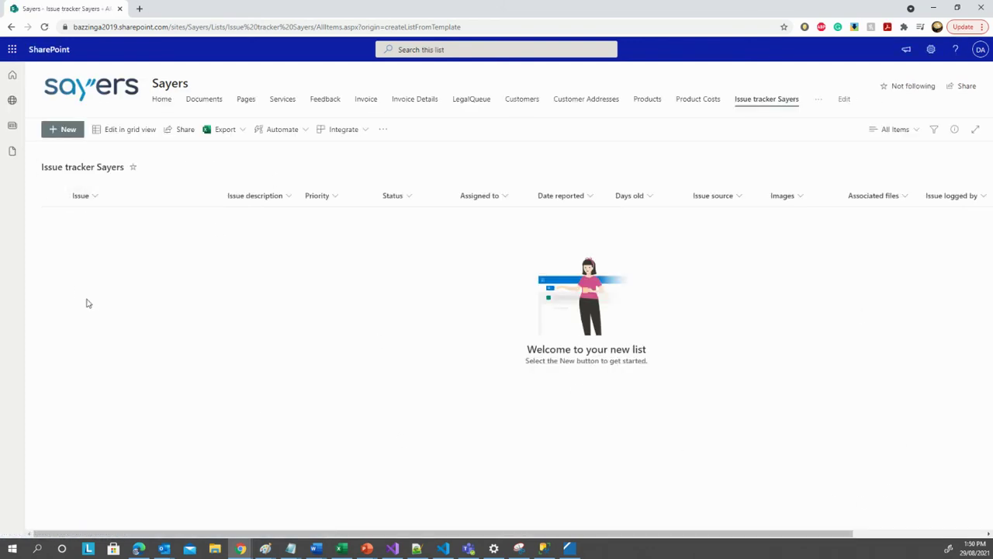
# - Switch to SQL Server Management Studio and inspect the AxioWorksSayers tables, expanding dbo.SPList_IssueTrackerSayers
pyautogui.click(570, 551)
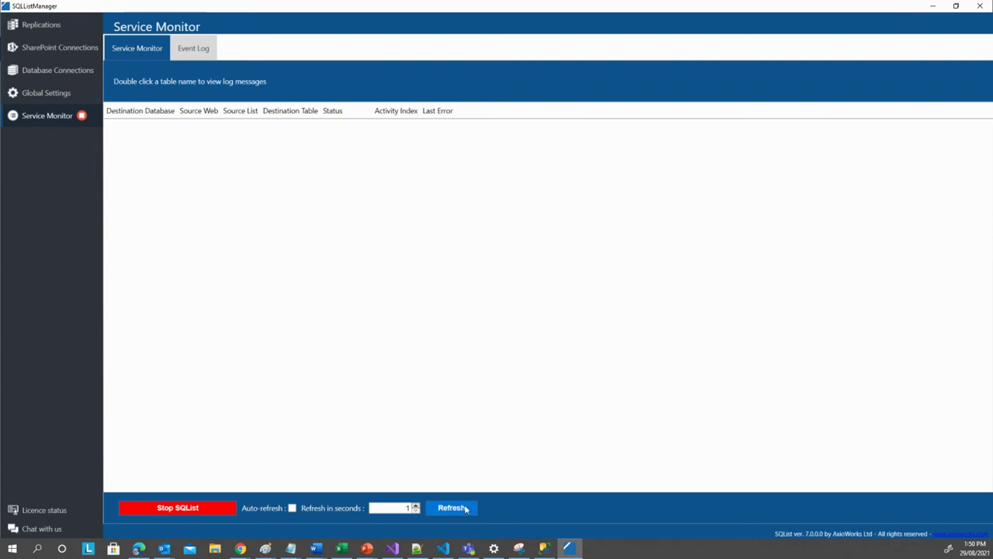
pyautogui.moveTo(546, 551)
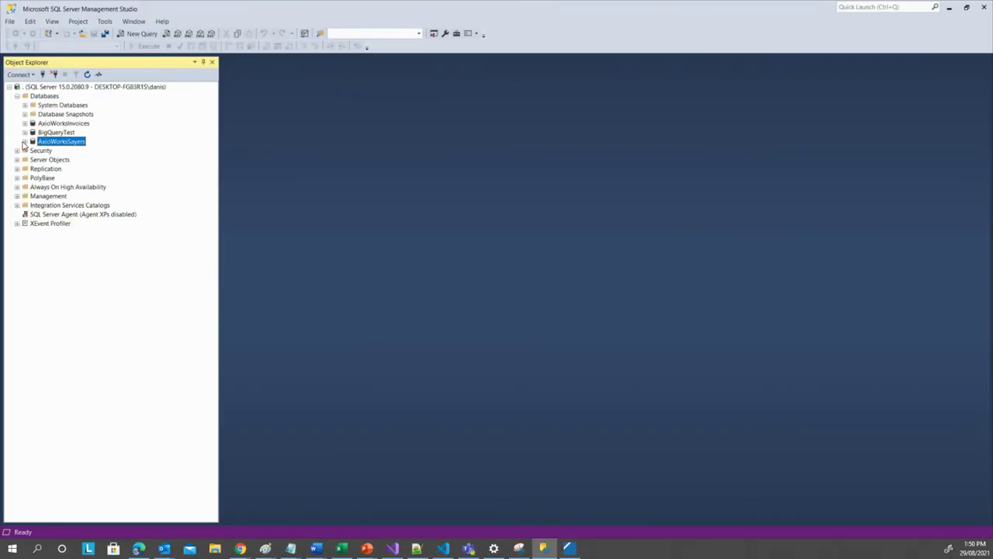
pyautogui.click(25, 142)
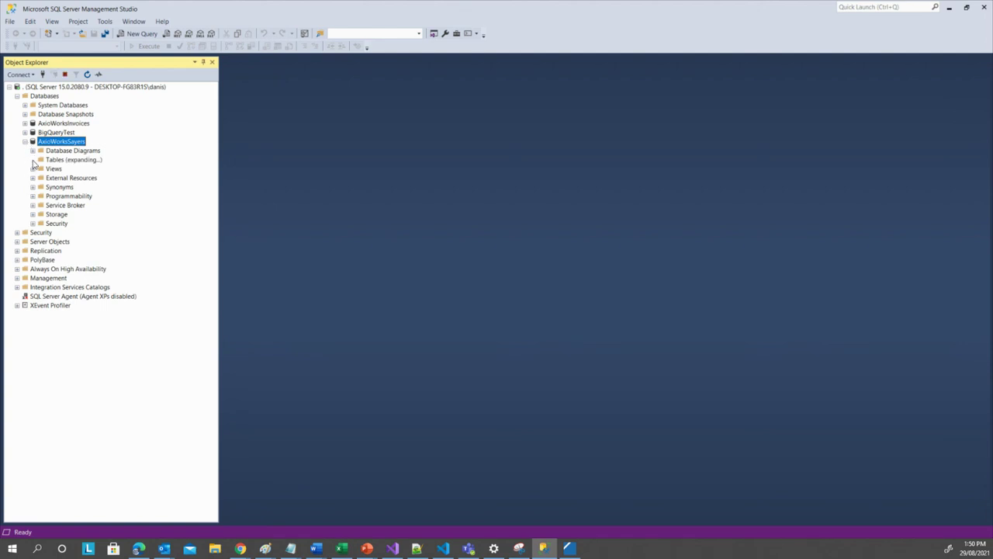
pyautogui.click(33, 160)
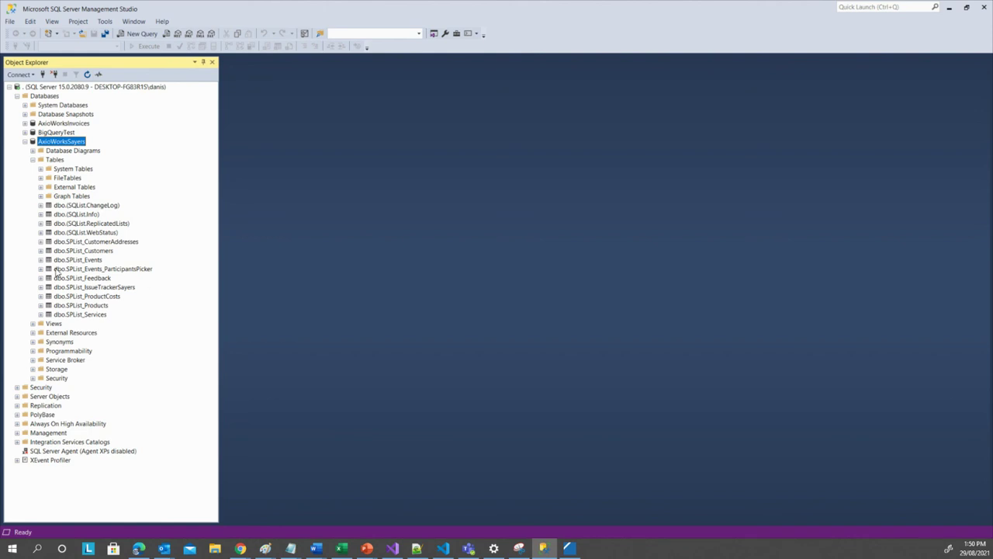
pyautogui.click(123, 288)
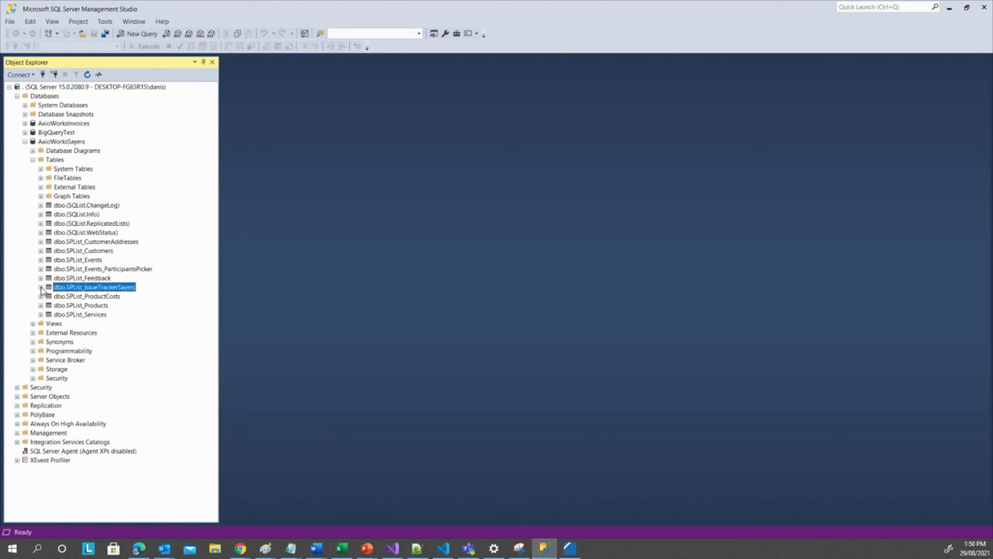
pyautogui.click(40, 287)
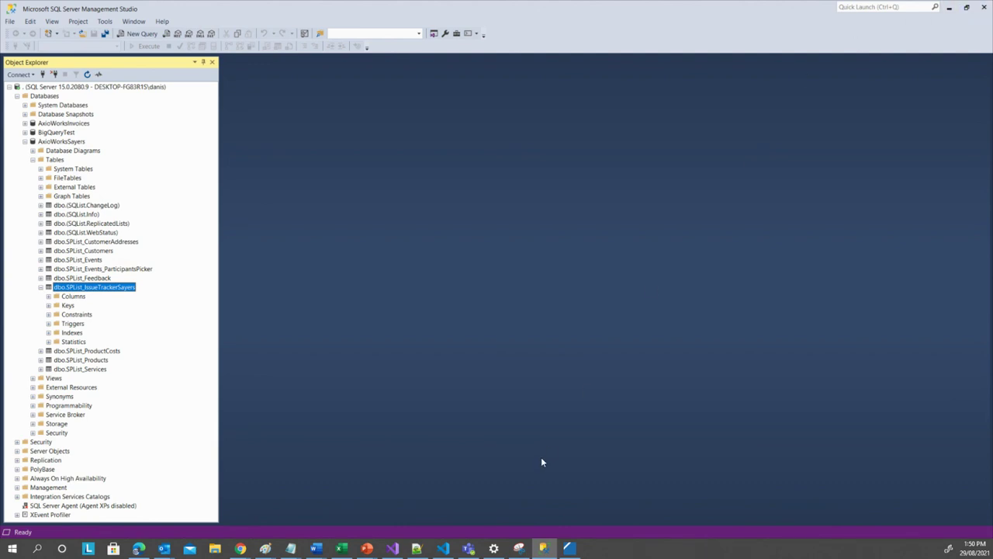
pyautogui.click(578, 551)
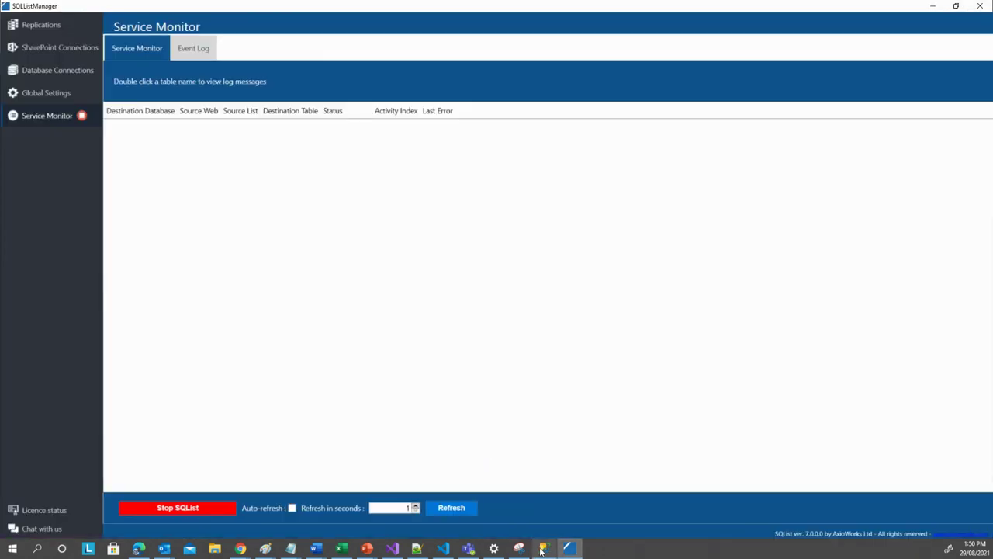
pyautogui.moveTo(543, 549)
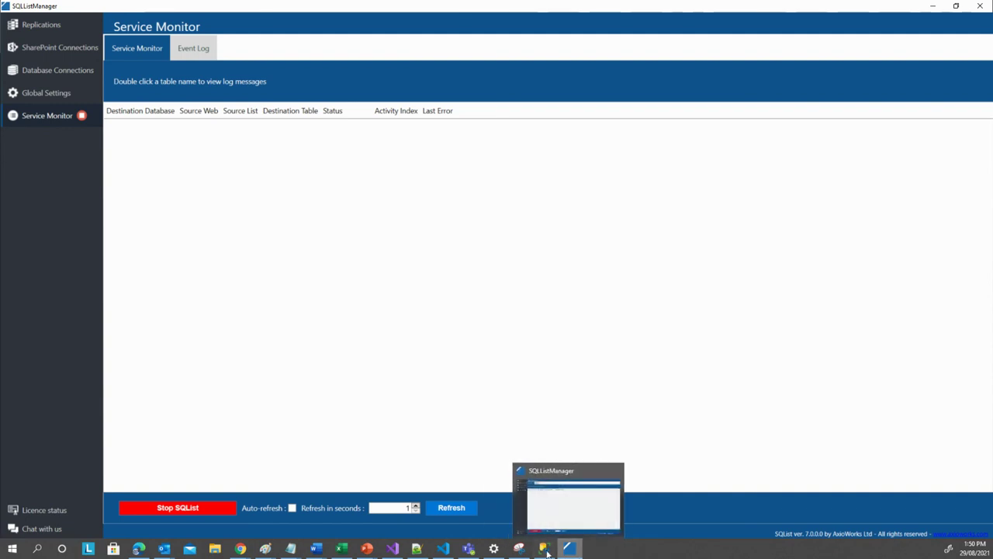
pyautogui.moveTo(365, 551)
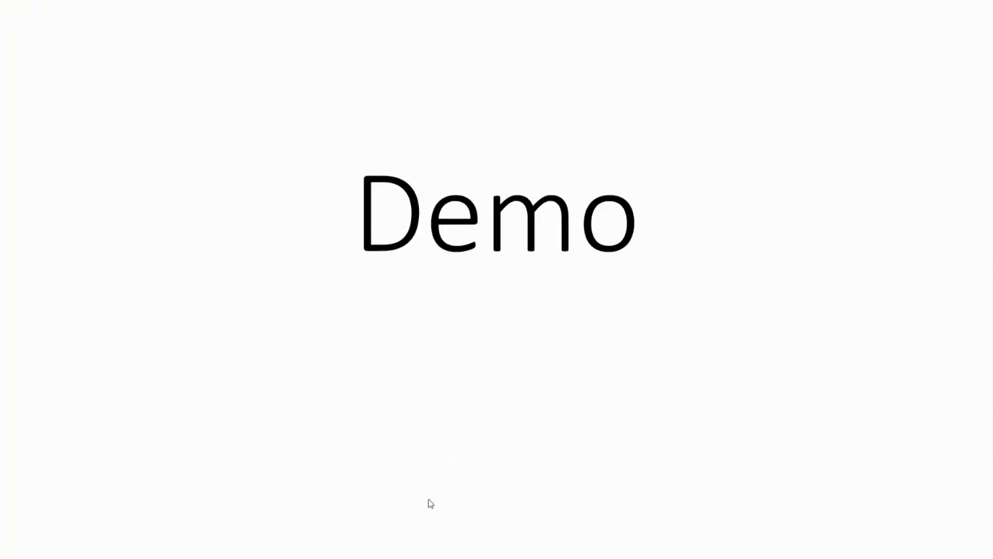
pyautogui.click(425, 498)
pyautogui.click(517, 240)
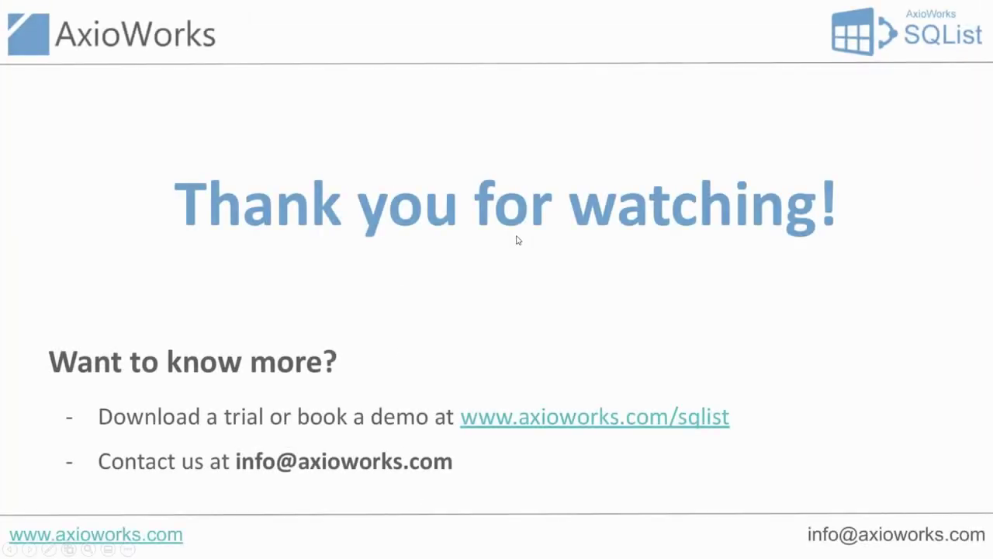